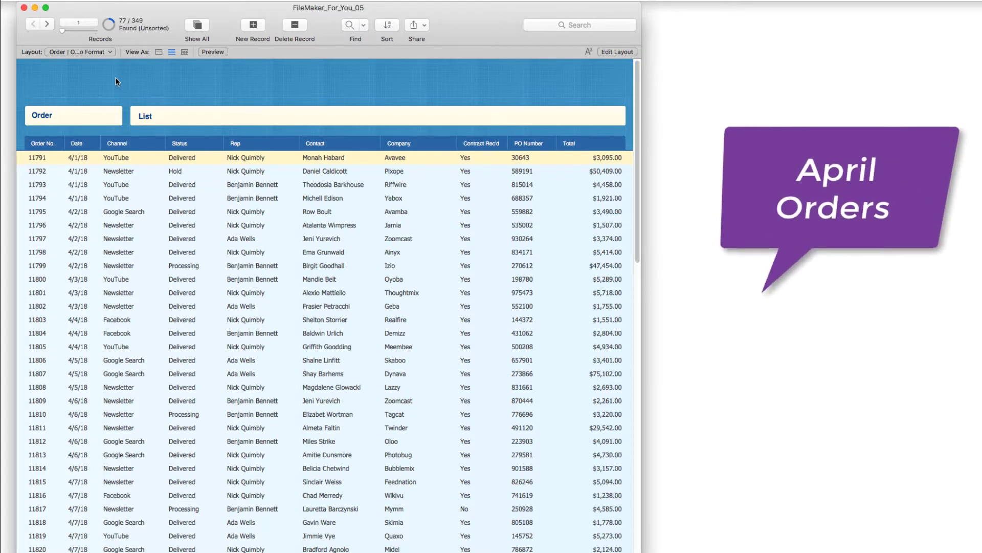
Step: Scroll through the plain April order list with its uncoloured Status values
scroll(197, 117, "down", 4)
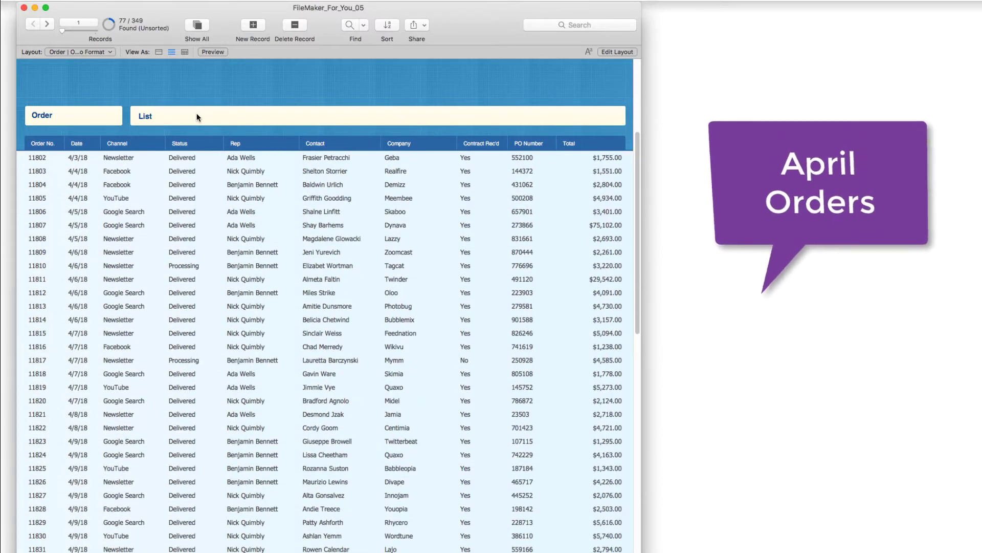
scroll(197, 117, "down", 10)
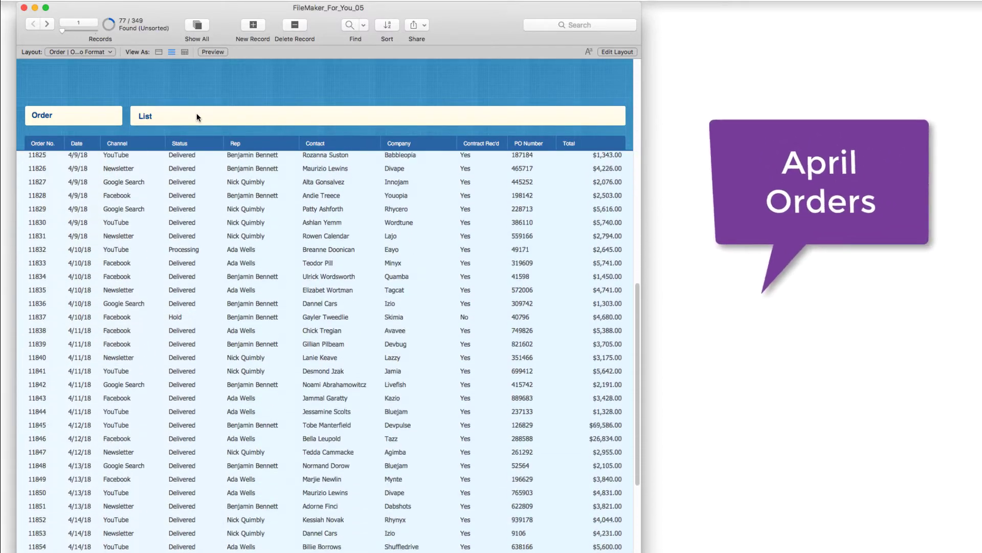
scroll(197, 115, "down", 11)
scroll(197, 116, "down", 2)
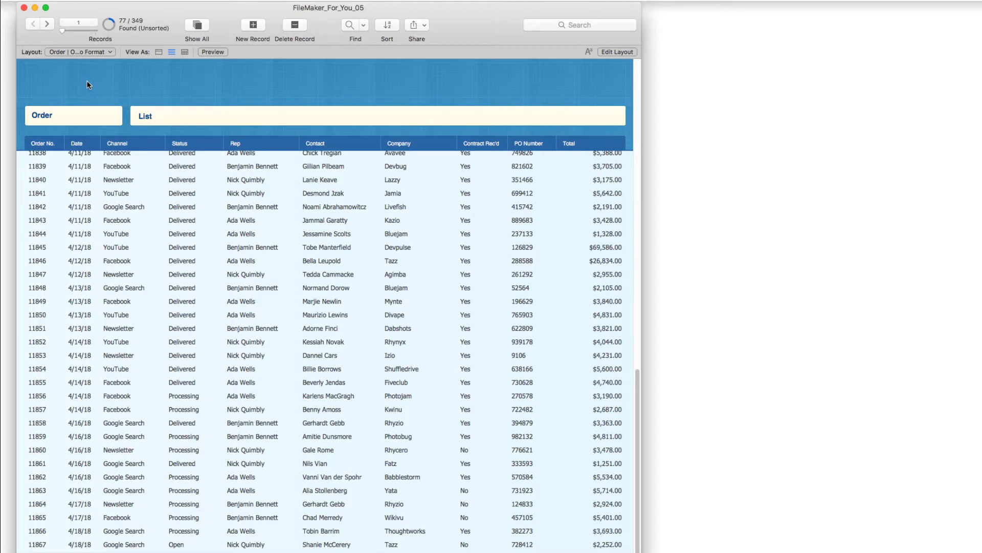
Step: Switch to the Order | Order | List Formatted layout and scroll through the colour-coded rows
left_click(104, 52)
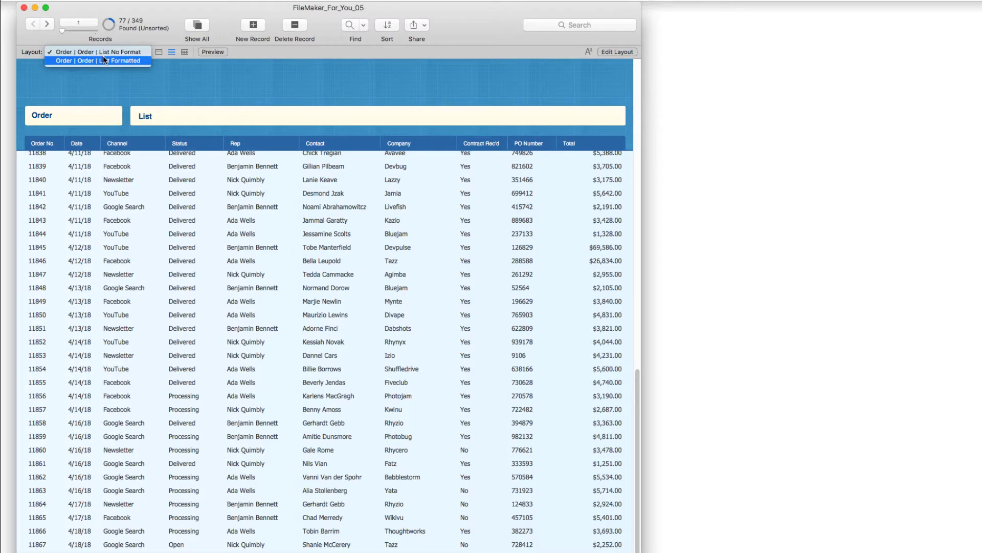
left_click(103, 59)
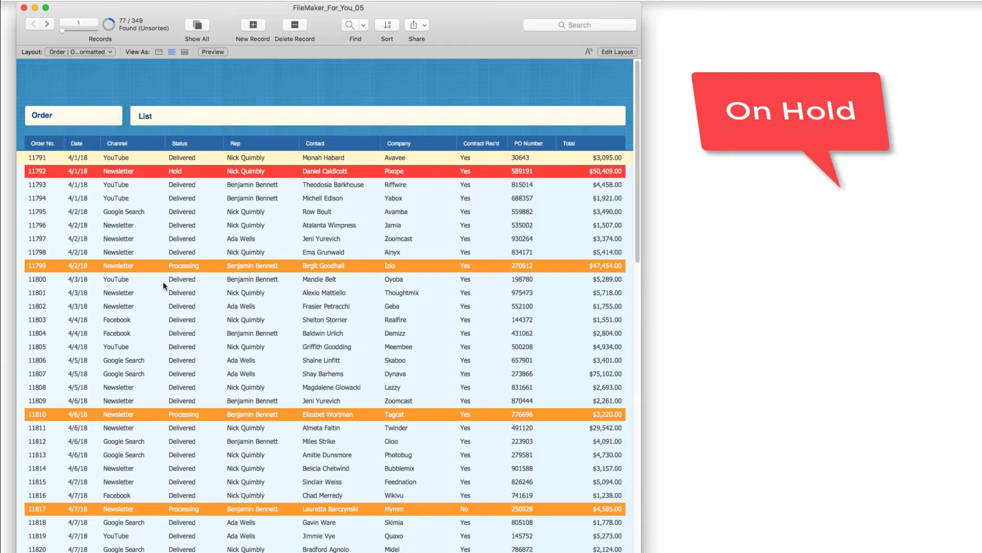
scroll(163, 285, "down", 1)
scroll(164, 285, "down", 10)
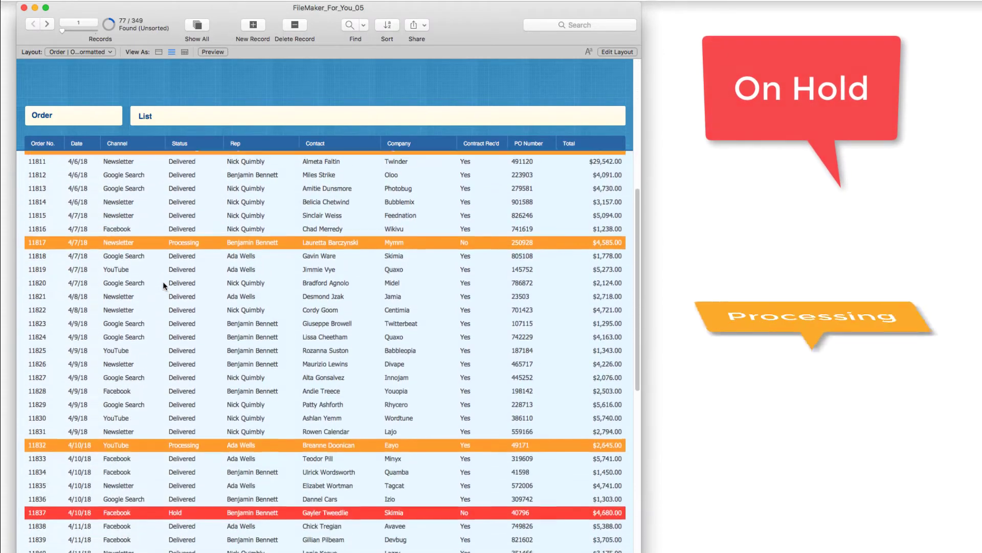
scroll(162, 285, "down", 12)
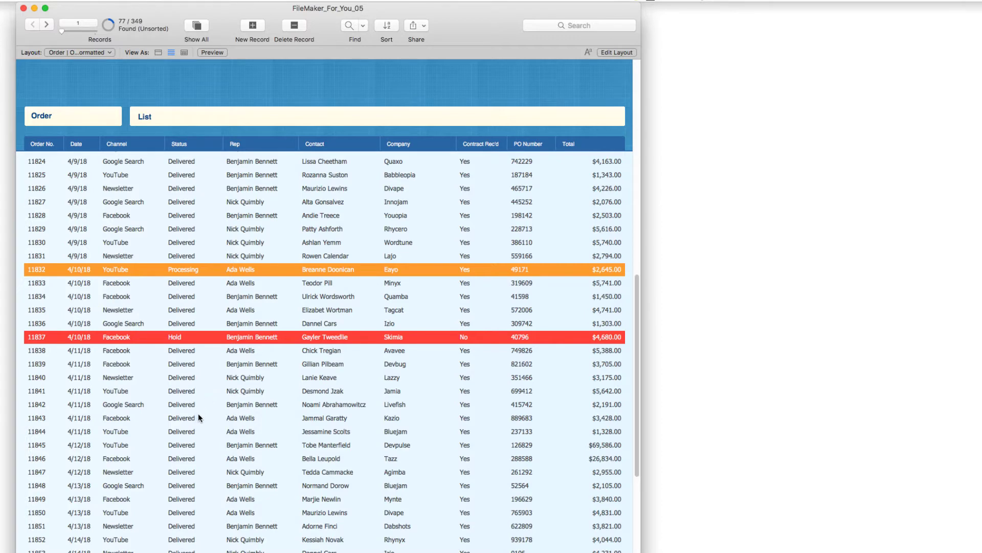
scroll(198, 413, "down", 8)
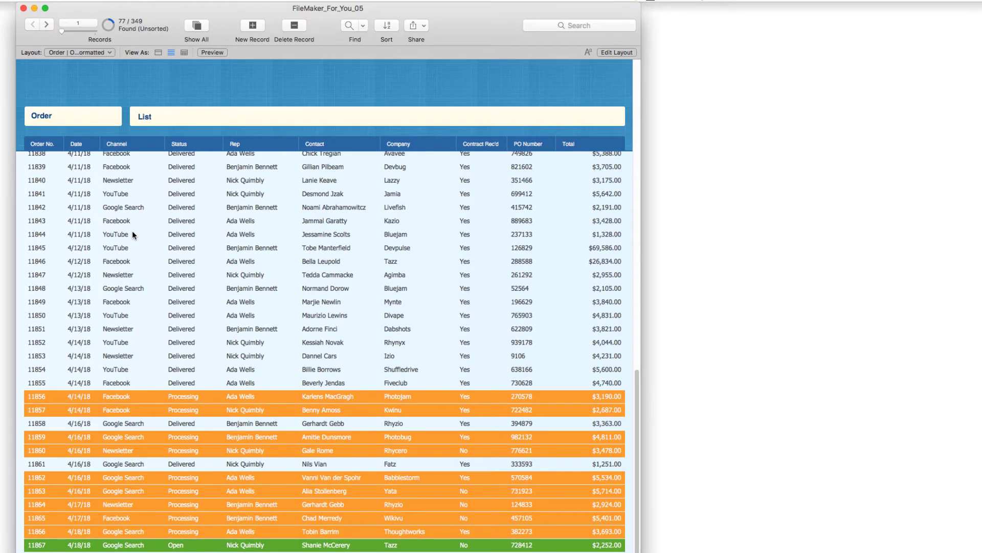
left_click(78, 50)
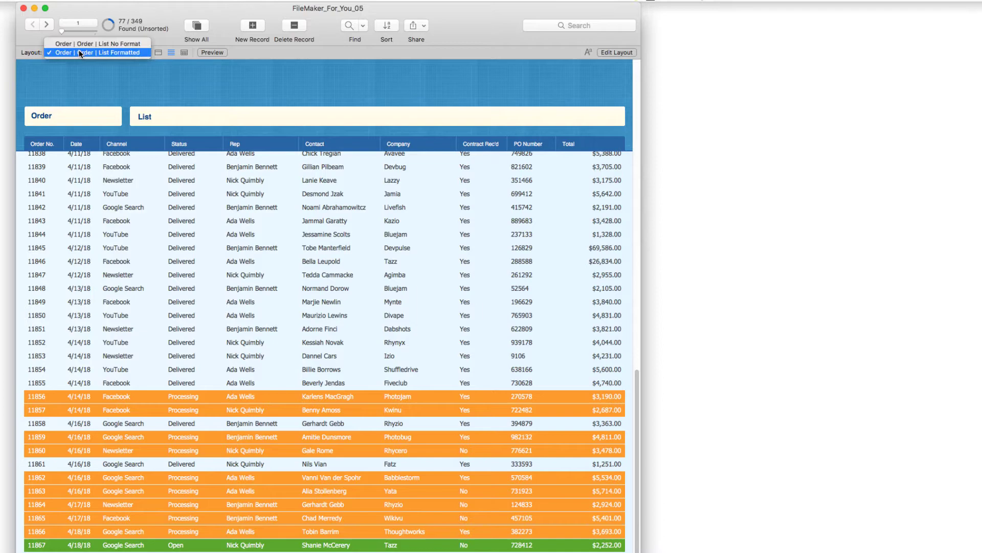
left_click(81, 43)
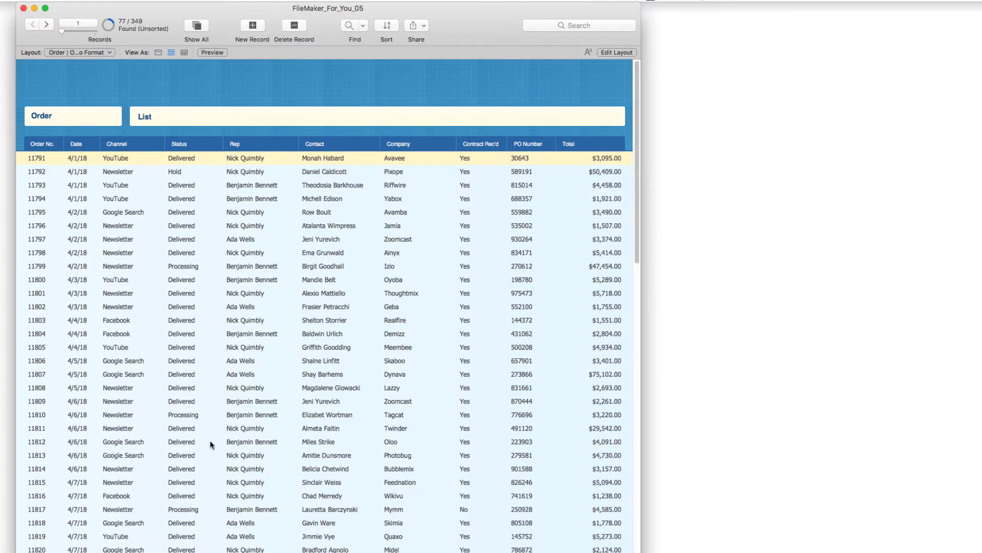
scroll(211, 442, "down", 10)
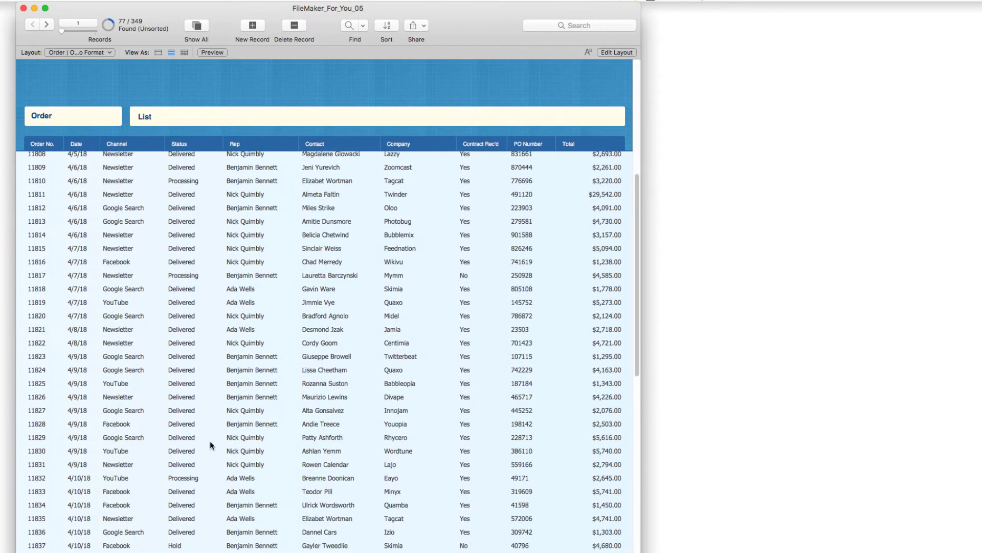
scroll(210, 443, "down", 7)
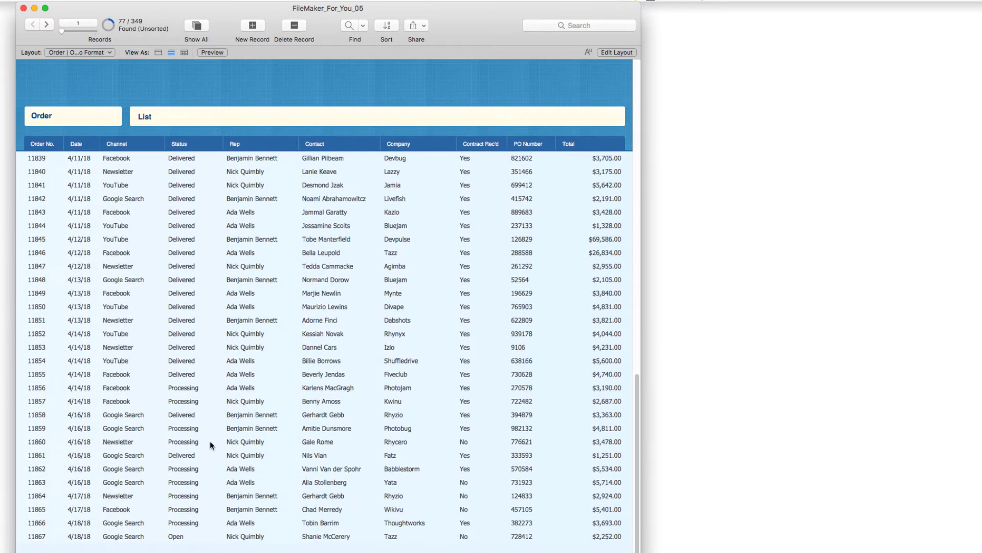
left_click(83, 52)
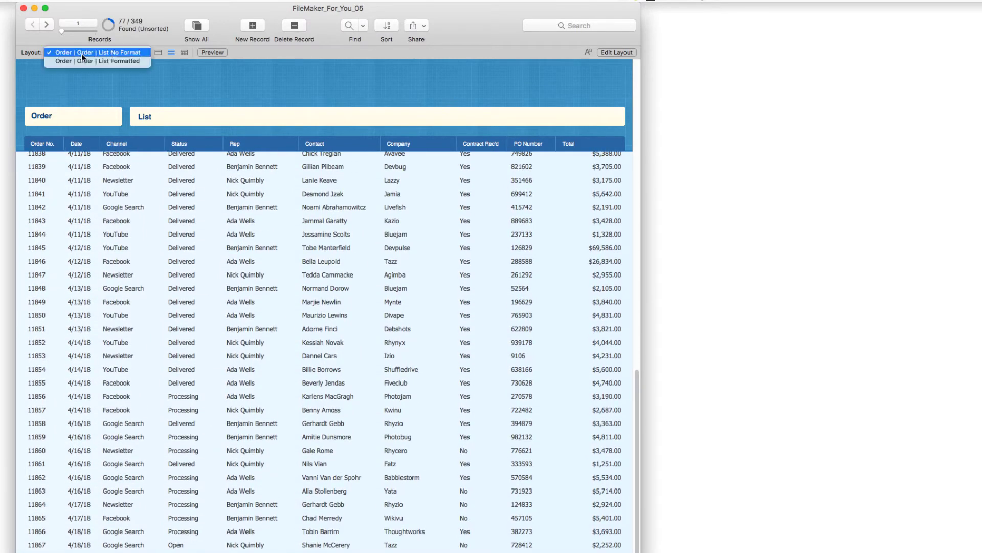
left_click(81, 61)
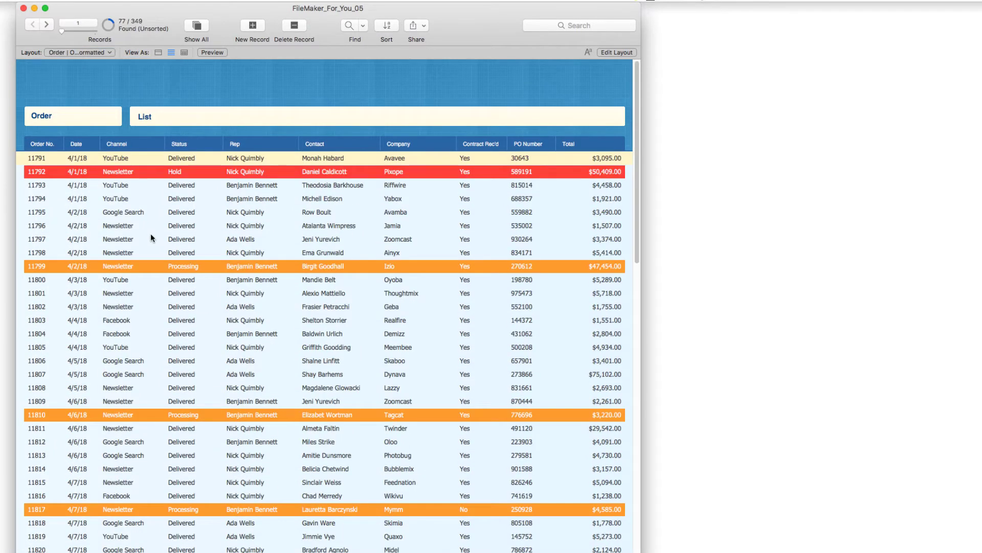
scroll(177, 335, "down", 2)
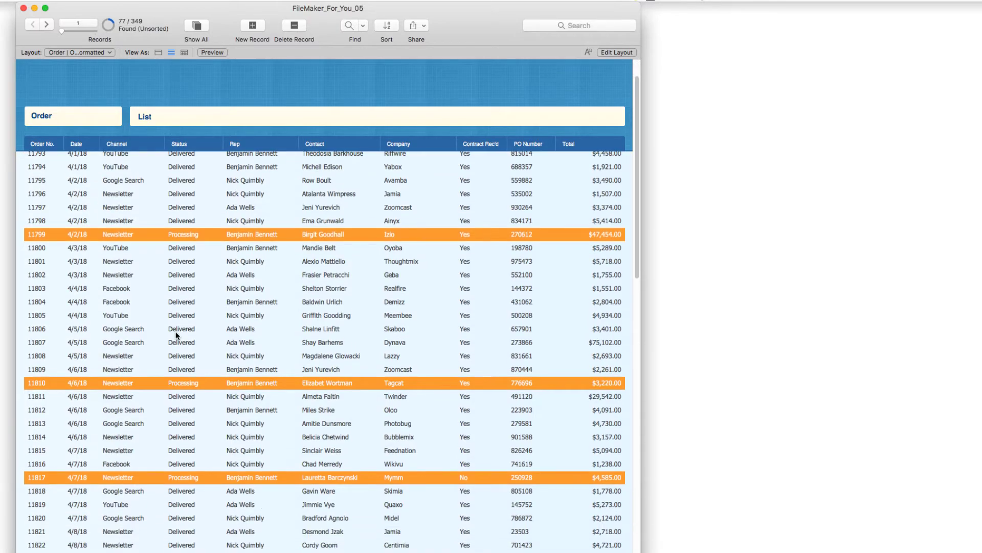
scroll(176, 335, "down", 15)
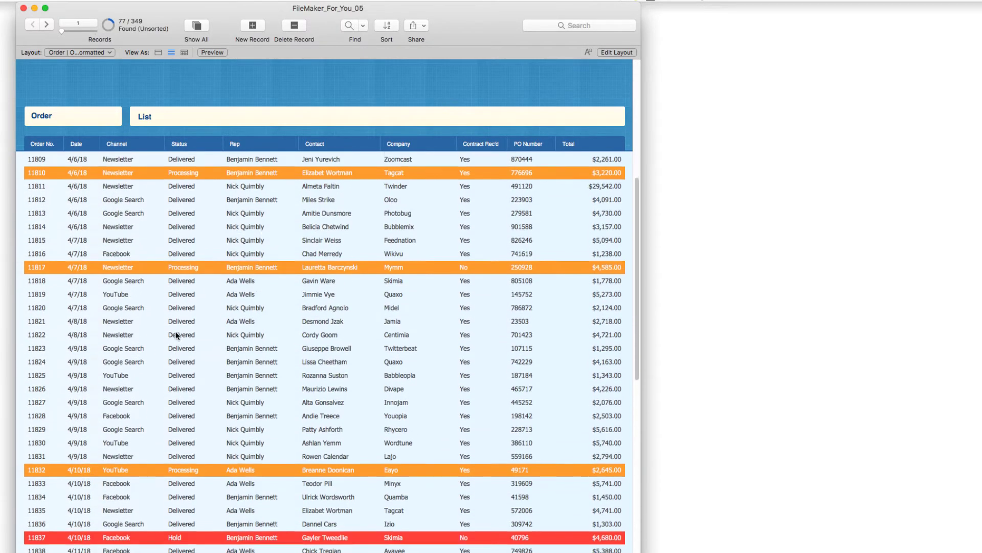
scroll(176, 335, "down", 8)
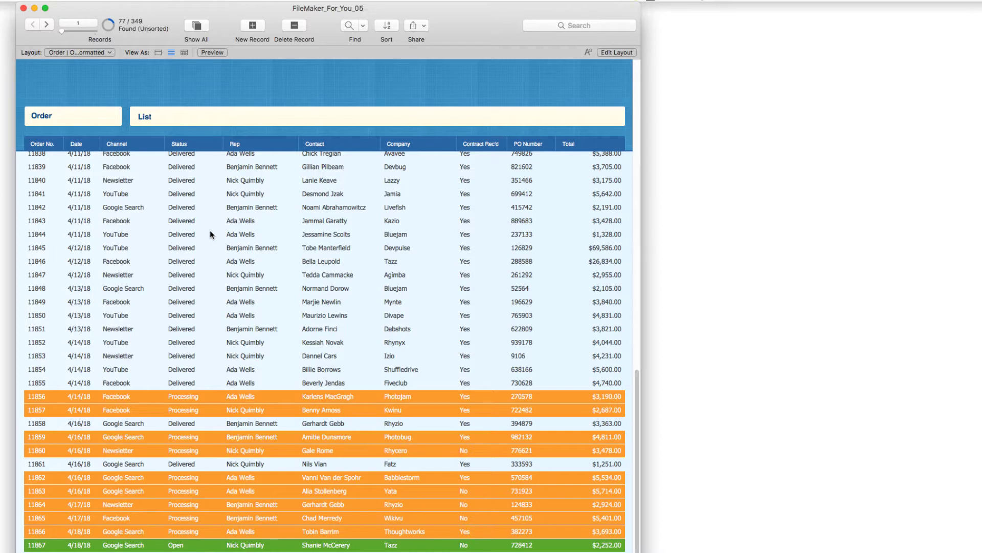
Step: Find orders with 3 in the Date field and scroll through the 102 colour-coded March results
left_click(348, 28)
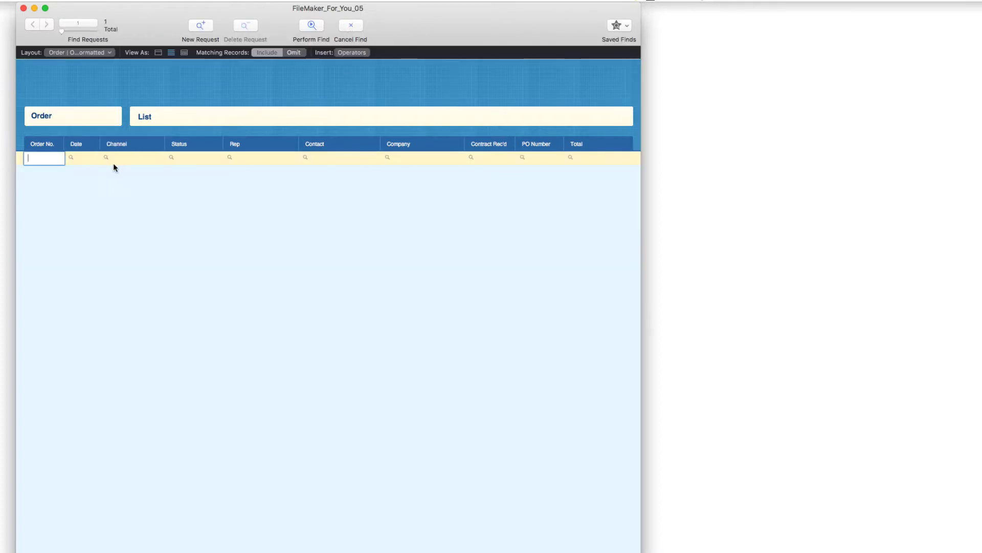
left_click(77, 158)
type("3")
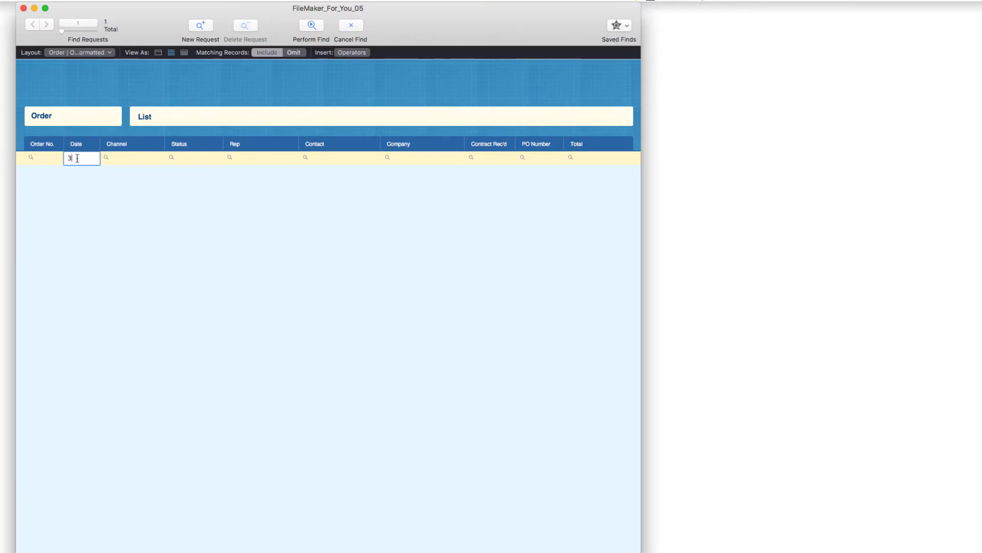
key("Return")
scroll(186, 331, "down", 10)
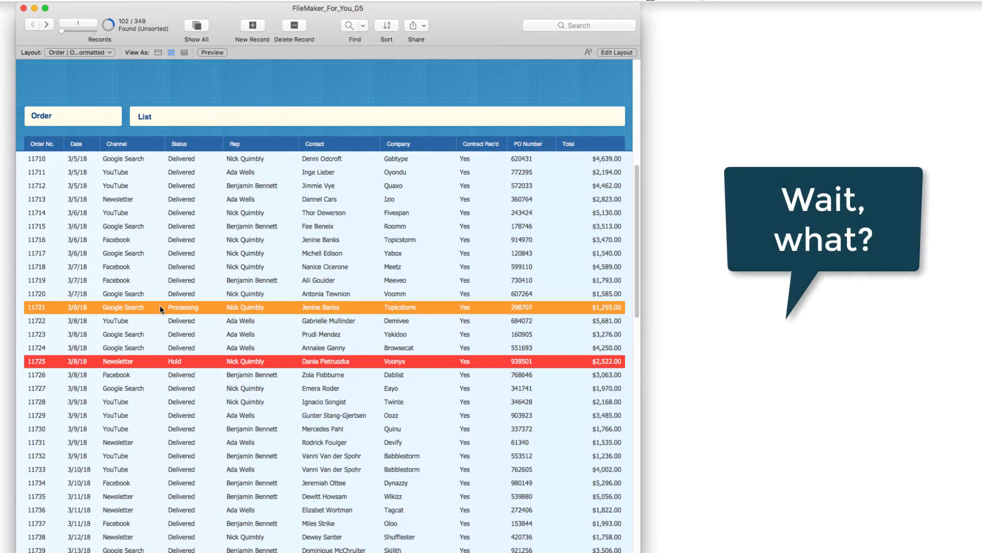
scroll(161, 306, "down", 4)
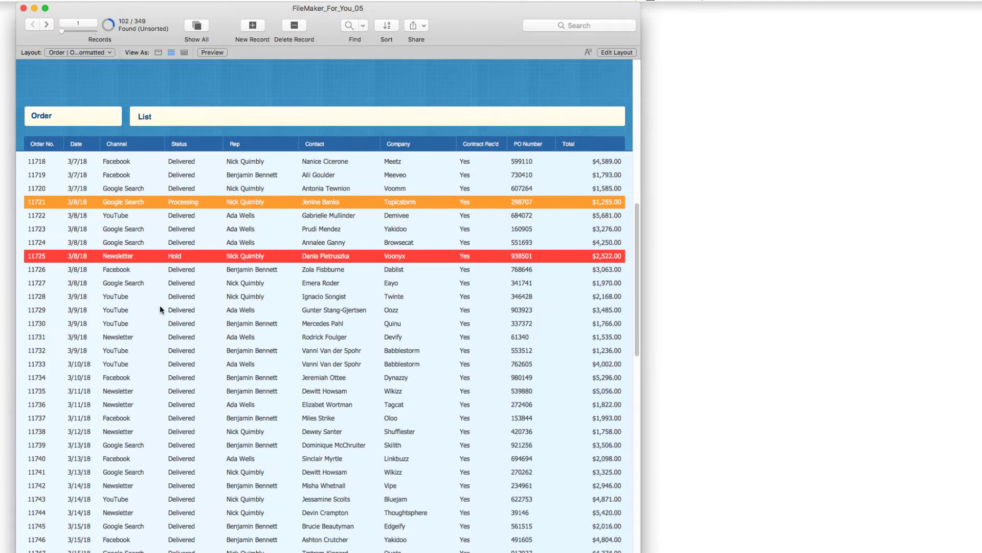
scroll(160, 306, "down", 15)
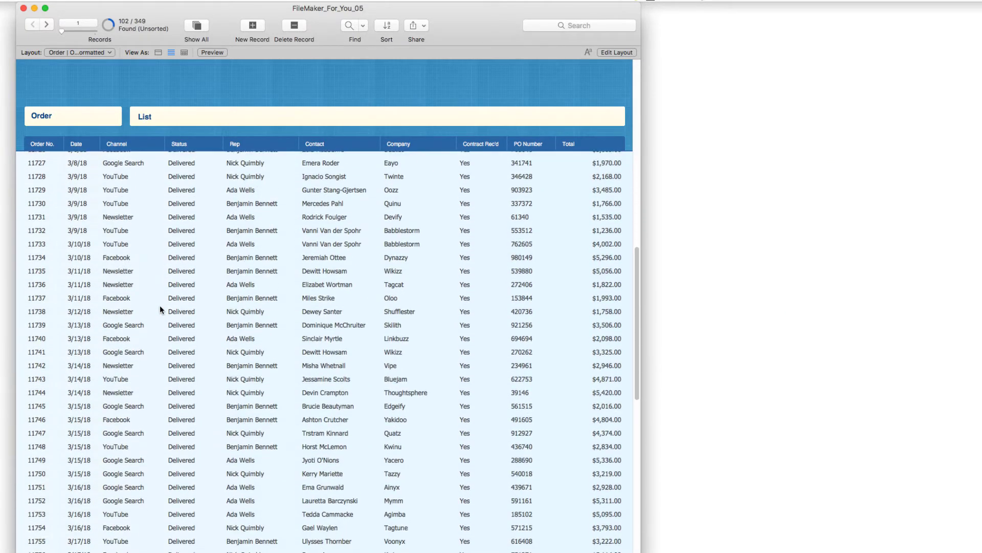
scroll(160, 305, "down", 4)
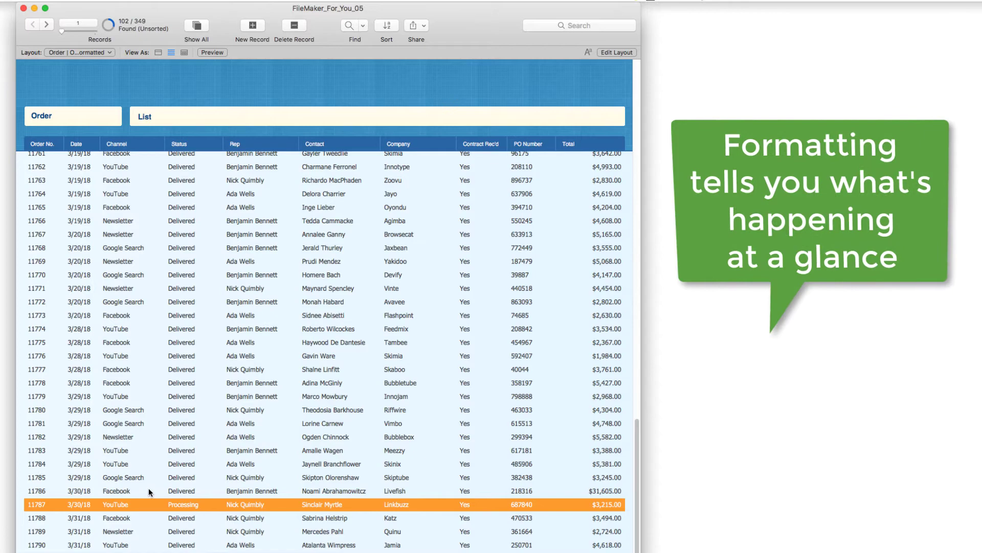
scroll(195, 399, "up", 3)
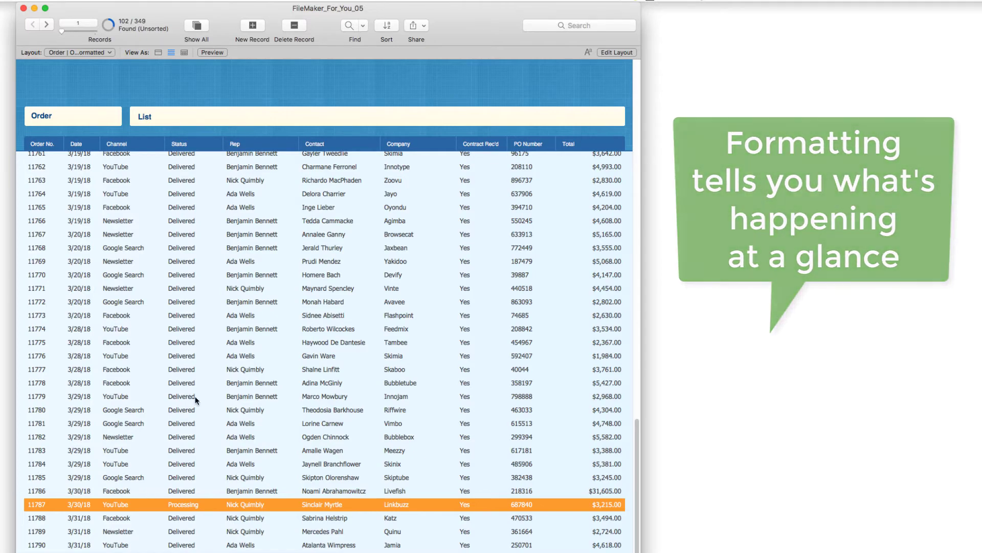
scroll(195, 400, "up", 15)
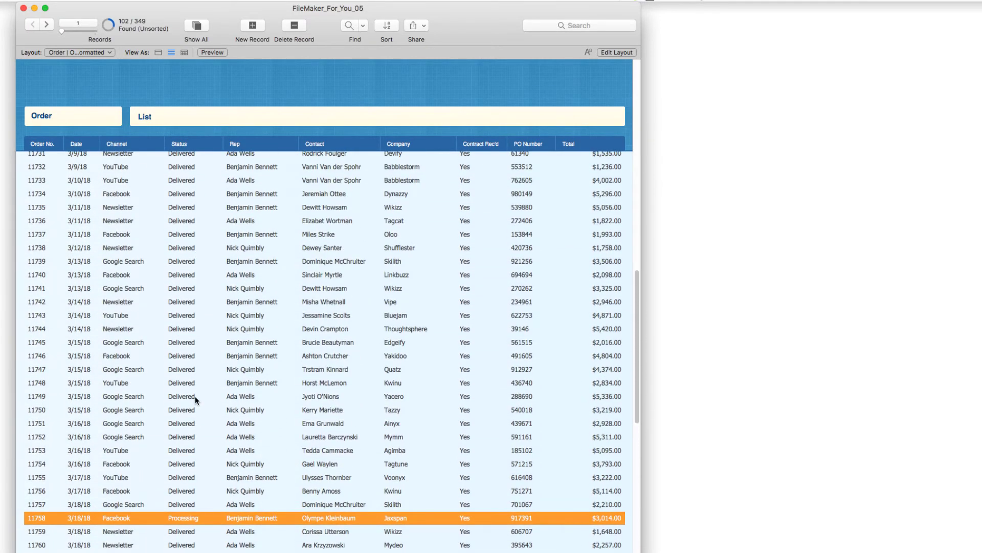
scroll(195, 400, "up", 12)
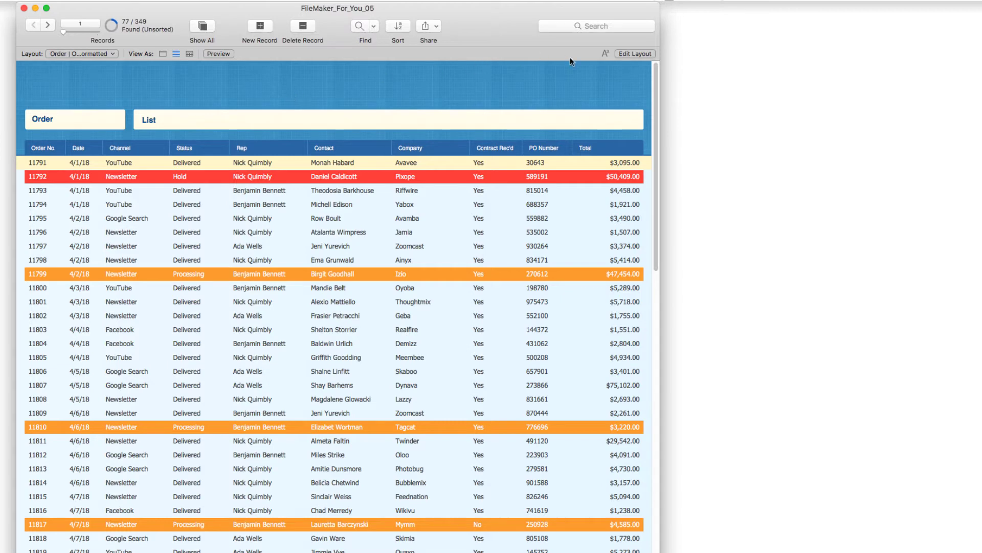
Step: Switch the order list to Layout mode and select the Order Num body field
left_click(625, 54)
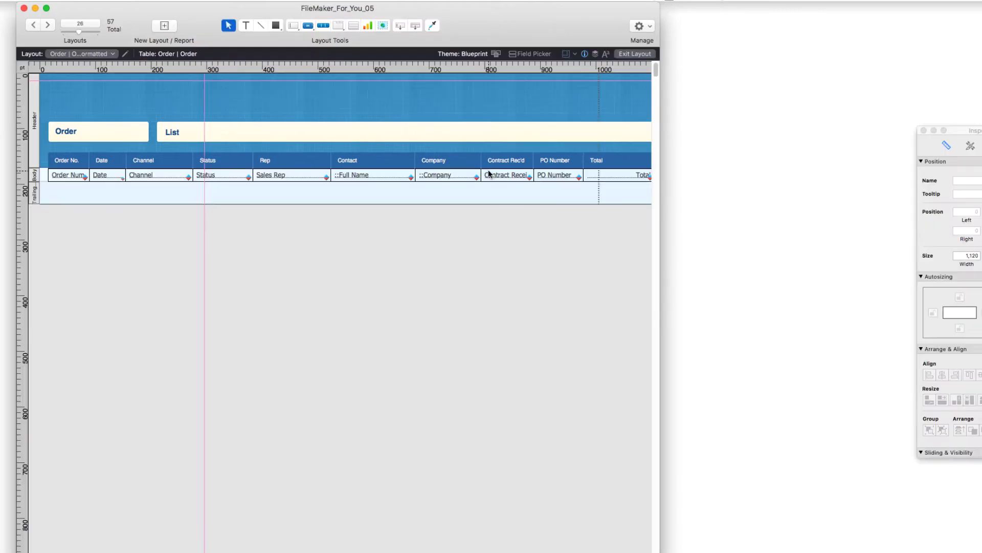
left_click(84, 177)
left_click(117, 182)
left_click(81, 177)
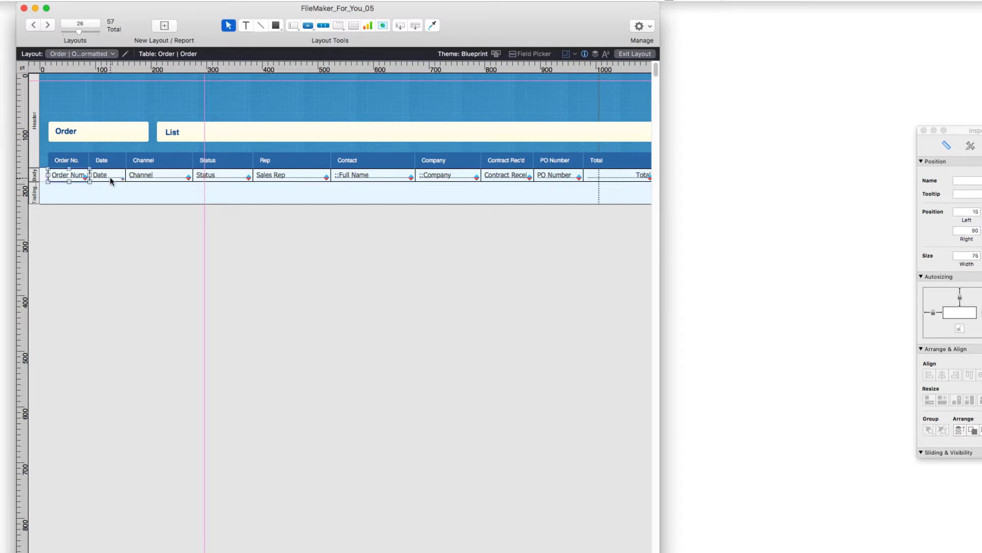
Step: Add Date, Channel, Status, Sales Rep, Full Name, Company, Contract Rec'd, PO Number and Total to the selection
left_click(109, 177, "shift")
left_click(151, 178, "shift")
left_click(240, 174, "shift")
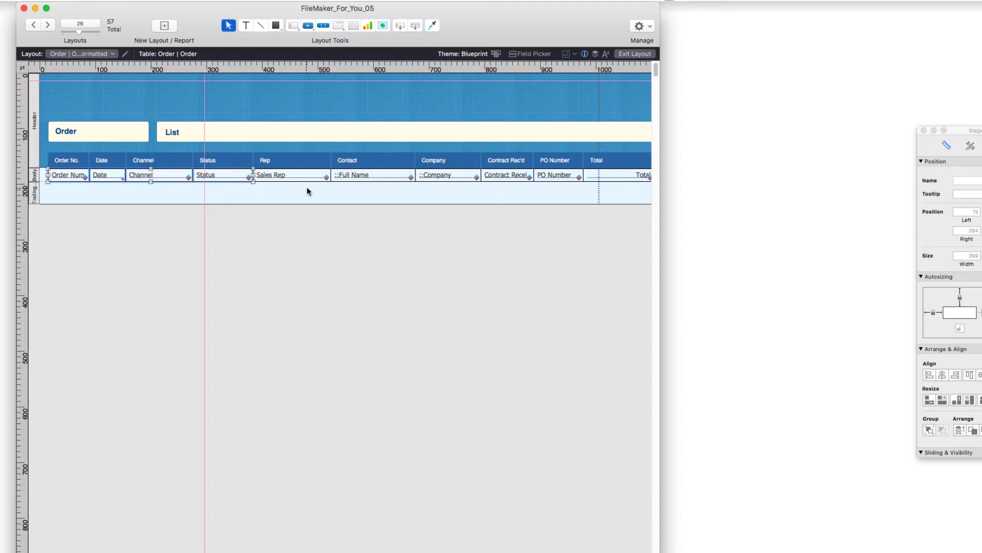
left_click(307, 178, "shift")
left_click(361, 174, "shift")
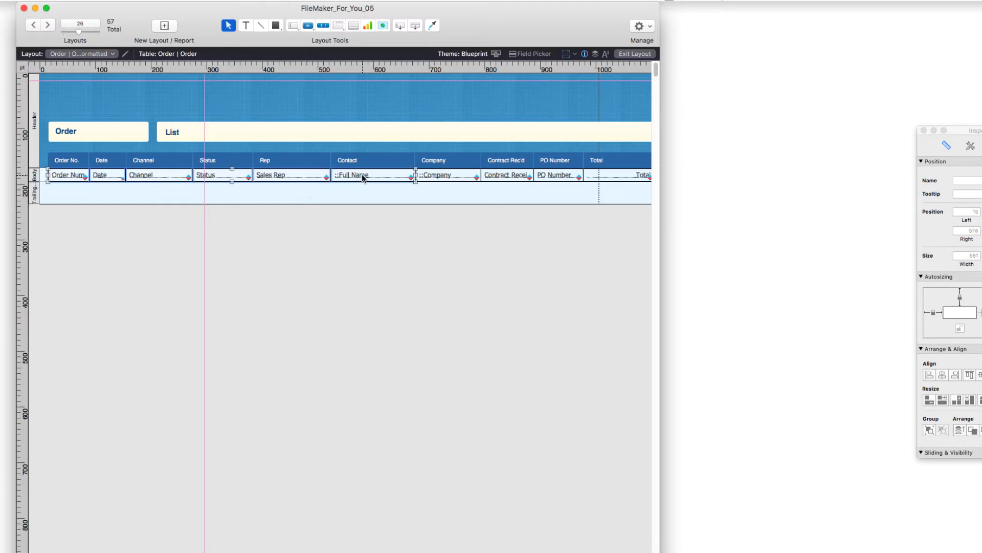
left_click(425, 175, "shift")
left_click(496, 175, "shift")
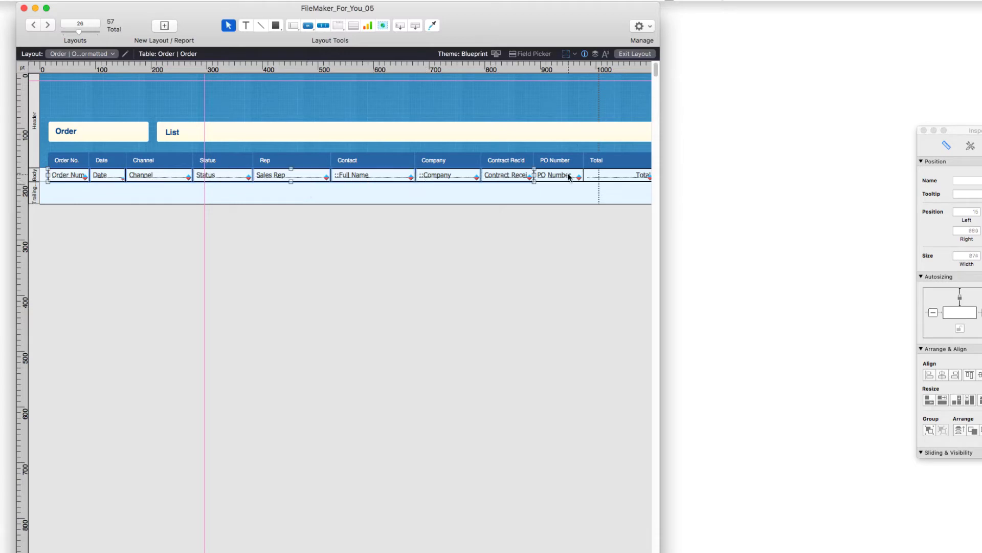
left_click(561, 176, "shift")
scroll(522, 175, "right", 3)
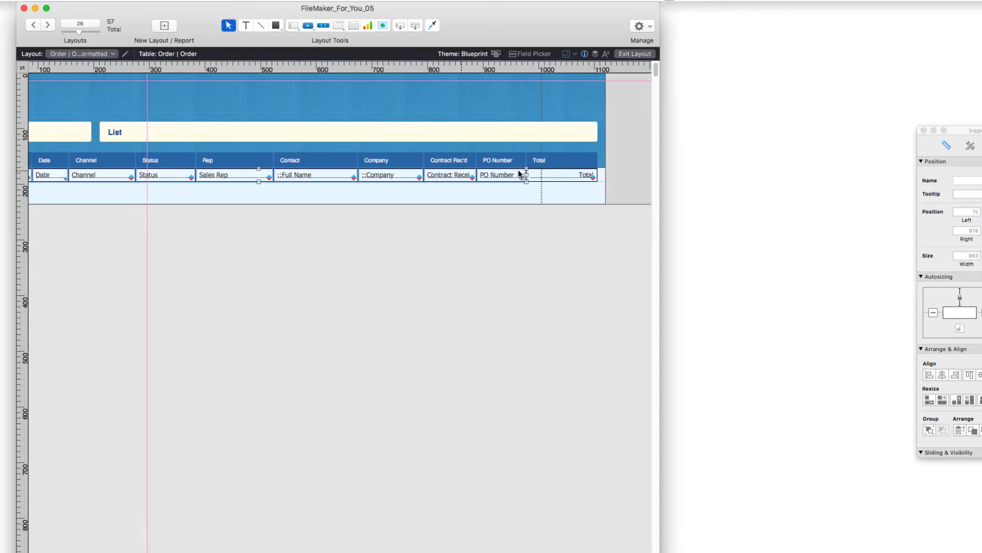
left_click(536, 179, "shift")
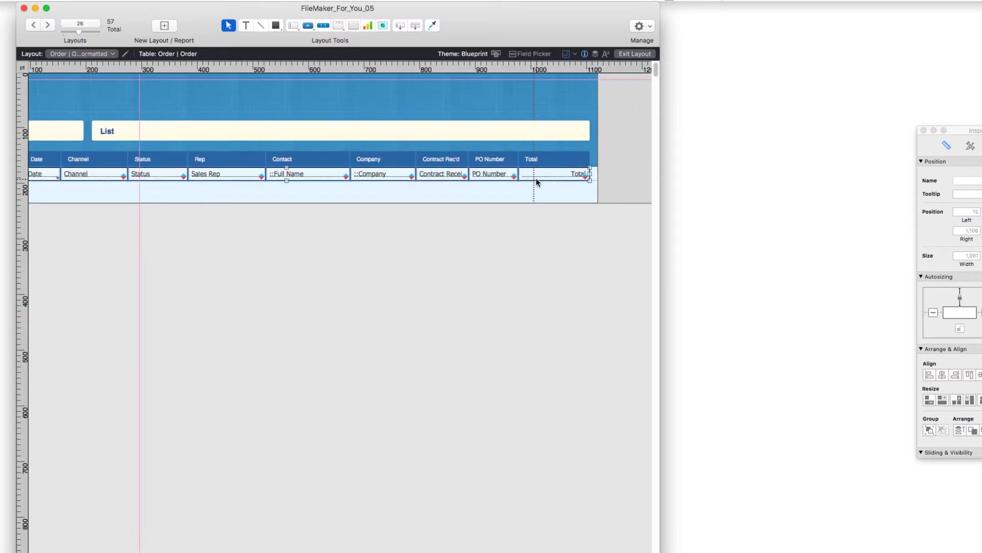
scroll(287, 183, "left", 3)
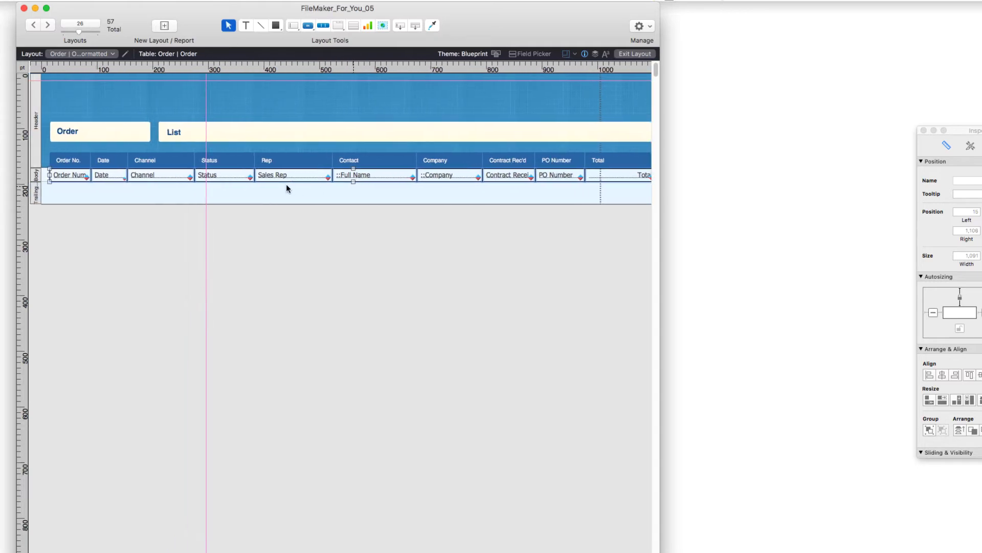
scroll(286, 183, "right", 1)
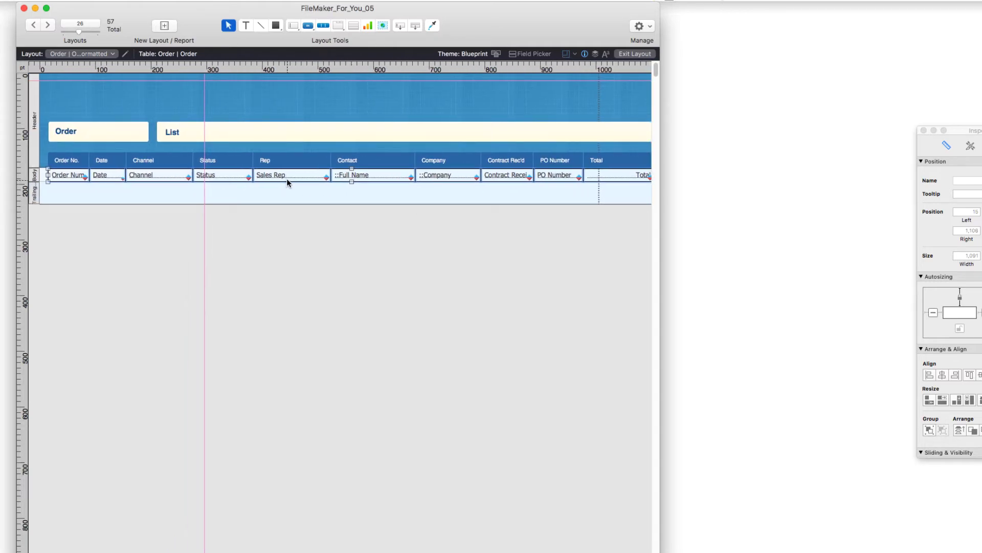
Step: Open Conditional Formatting for the selected fields and inspect the orange Processing and red Hold rules
right_click(287, 177)
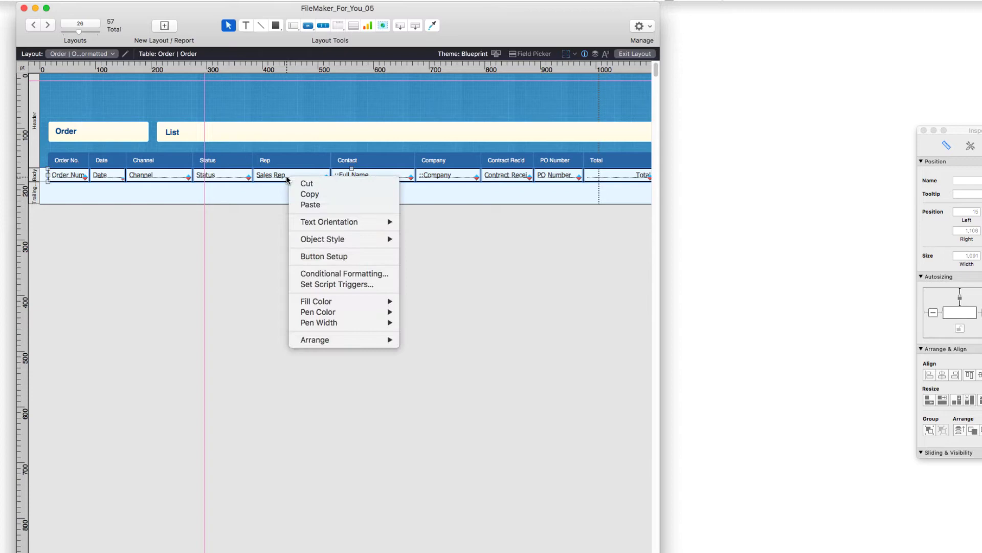
left_click(311, 274)
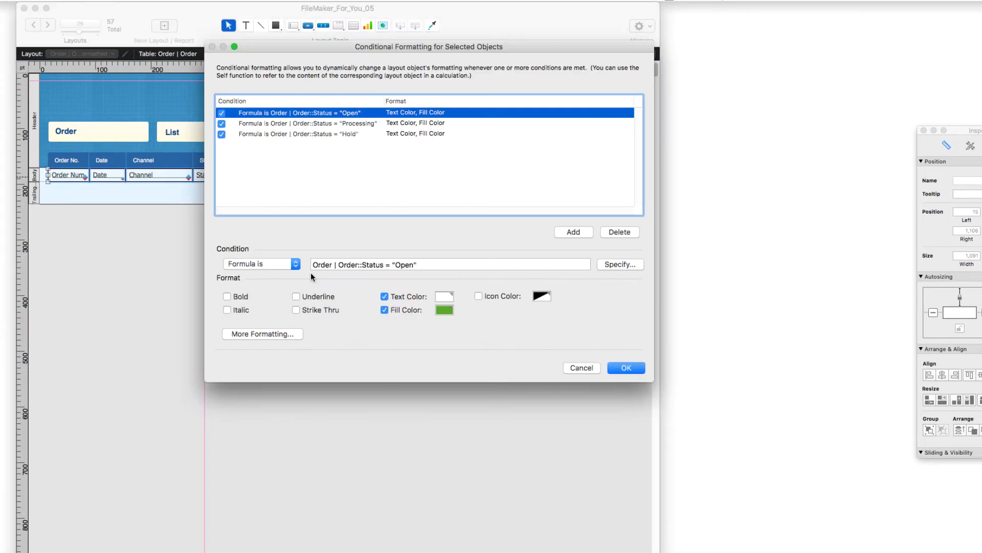
left_click_drag(401, 47, 295, 44)
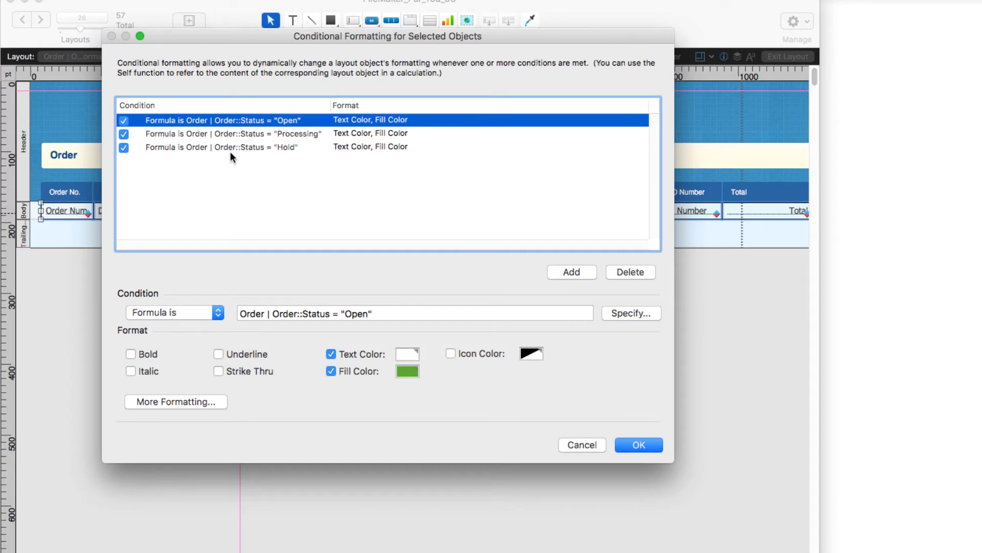
left_click(233, 134)
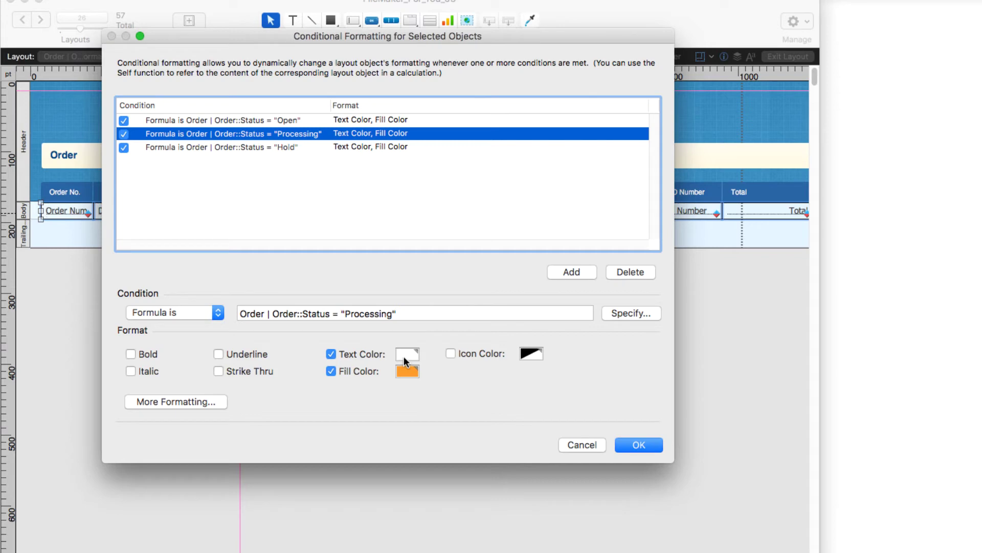
left_click(277, 147)
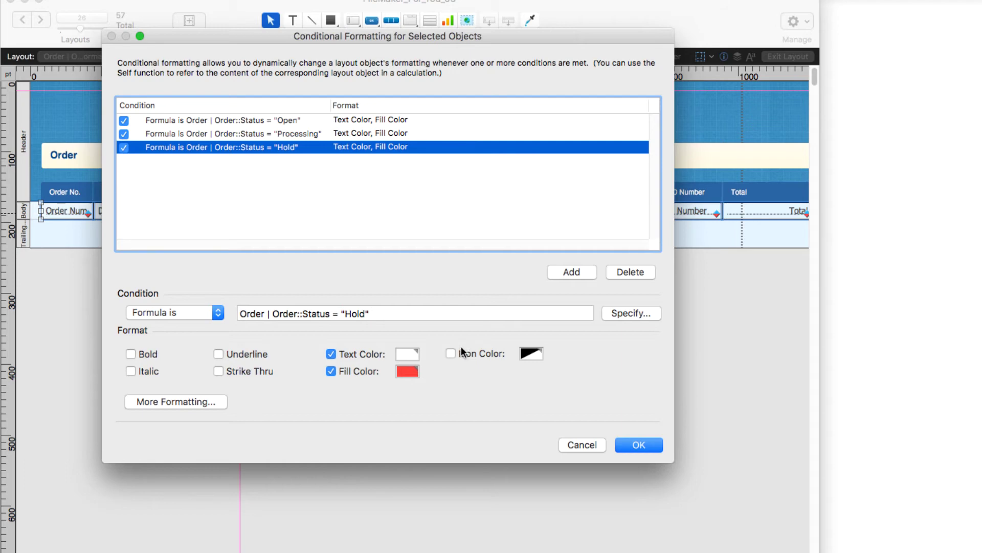
left_click(204, 401)
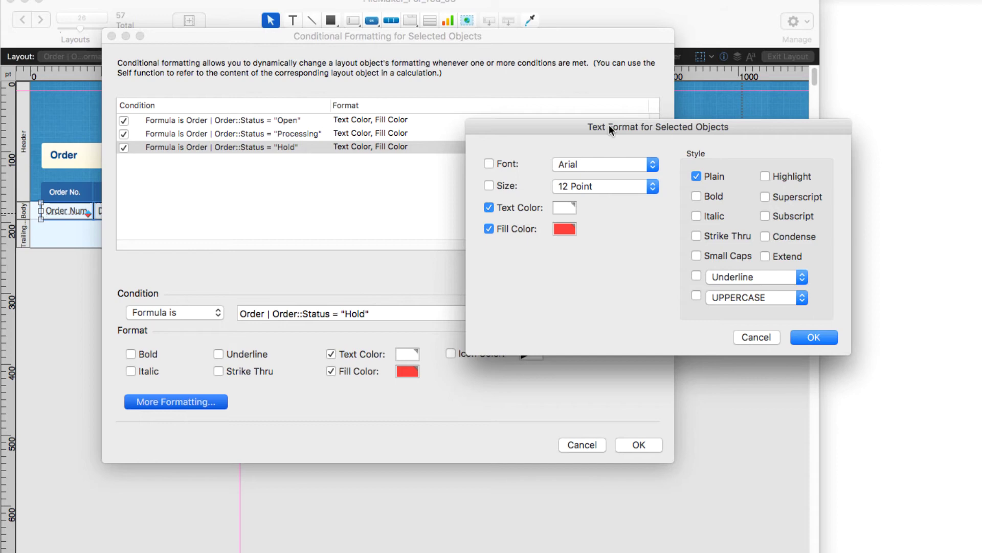
left_click_drag(609, 122, 404, 126)
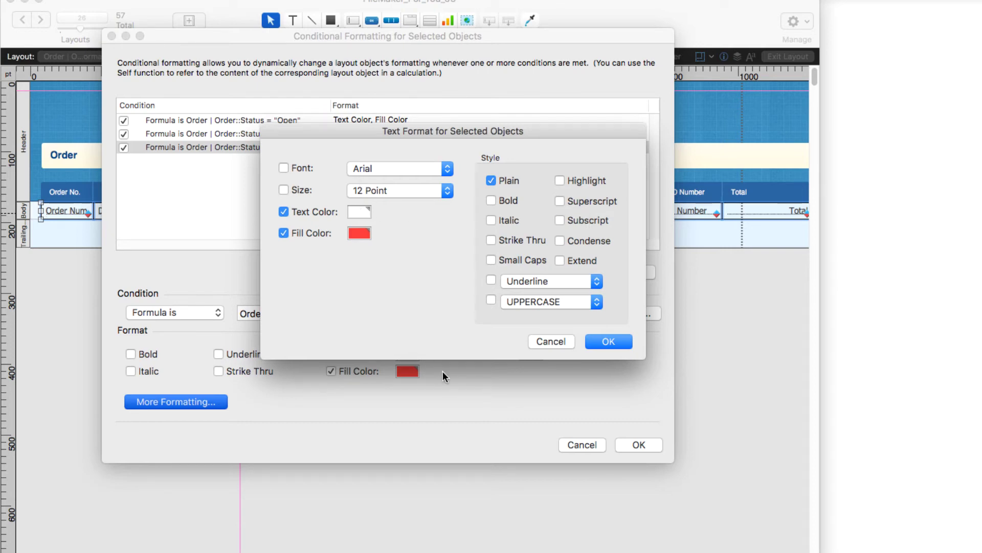
left_click(549, 341)
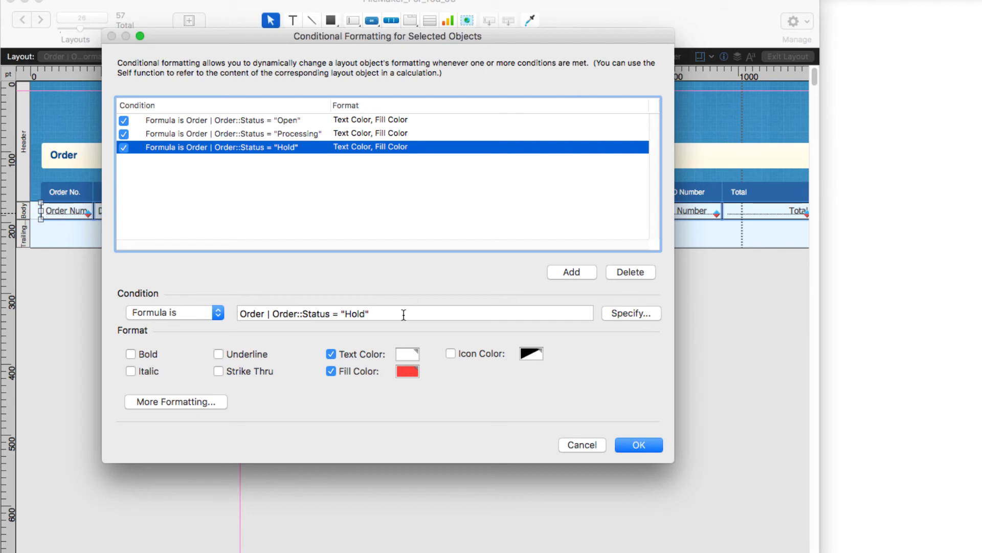
Step: Add a formula rule Order | Order::Status = "Delivered" by reusing and editing the Hold formula
key("Tab")
key("super+c")
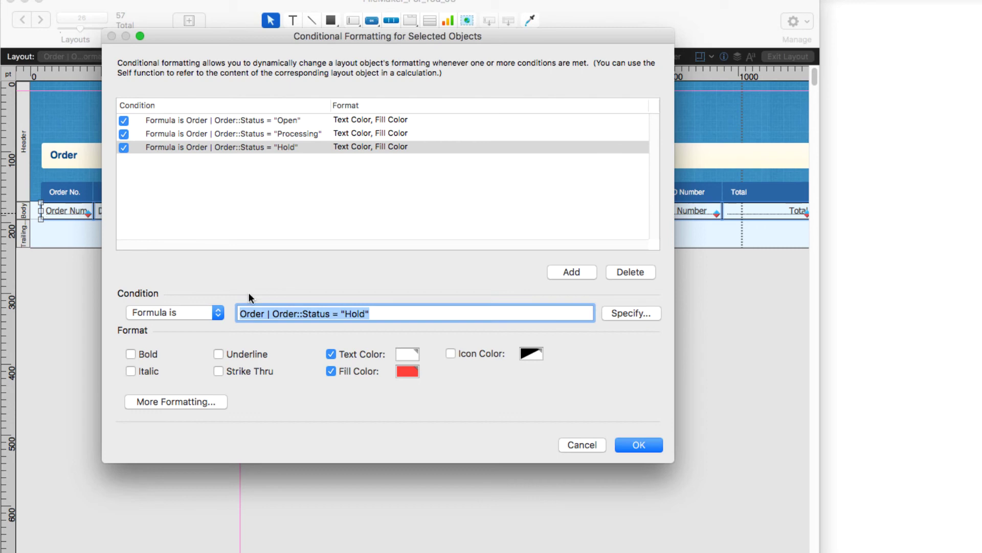
left_click(577, 274)
left_click(195, 313)
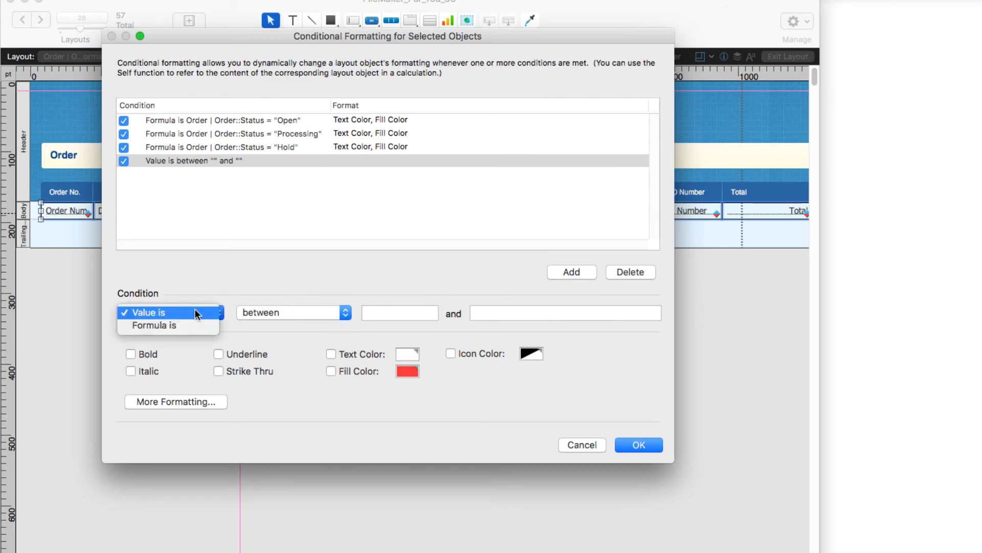
left_click(182, 328)
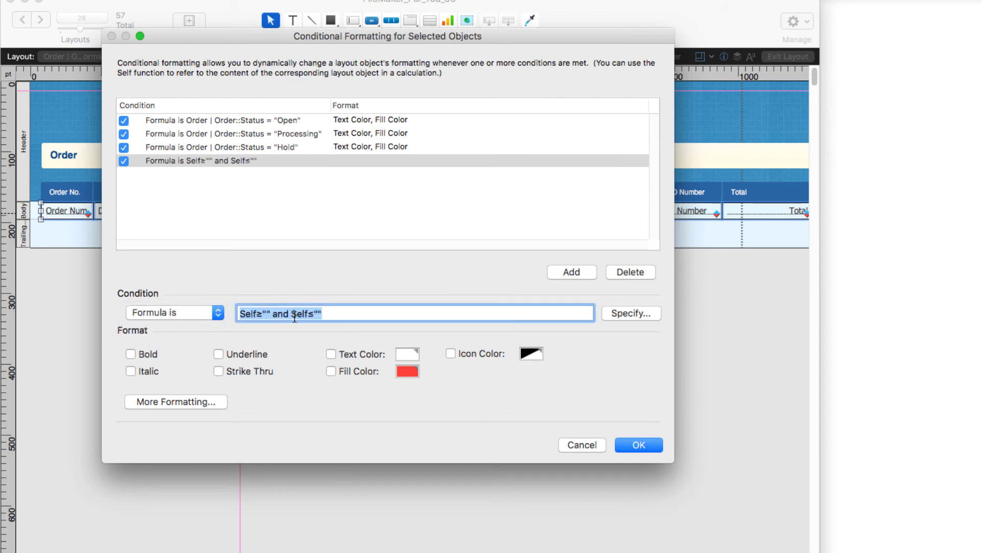
key("super+v")
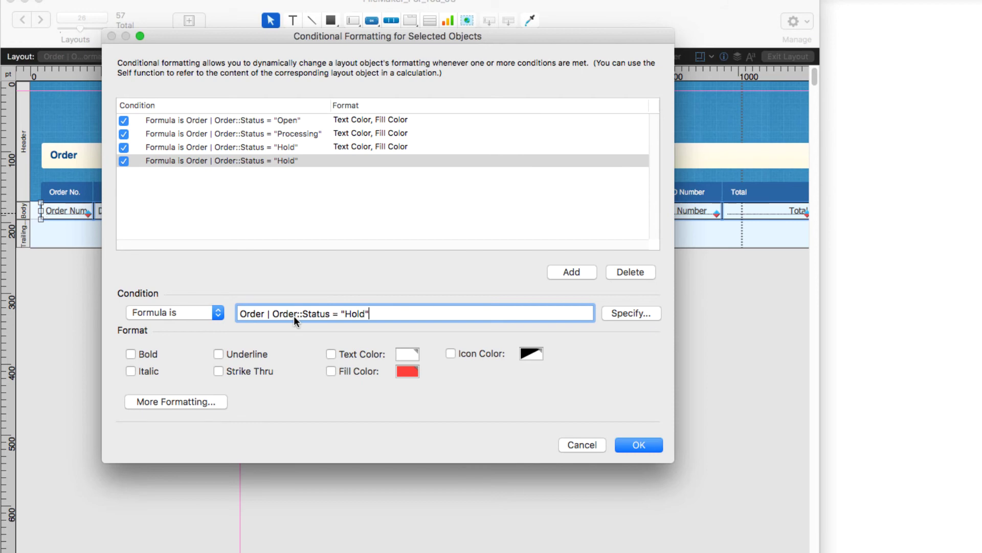
key("Left")
key("BackSpace")
key("BackSpace")
key("BackSpace")
key("BackSpace")
type("Delivered")
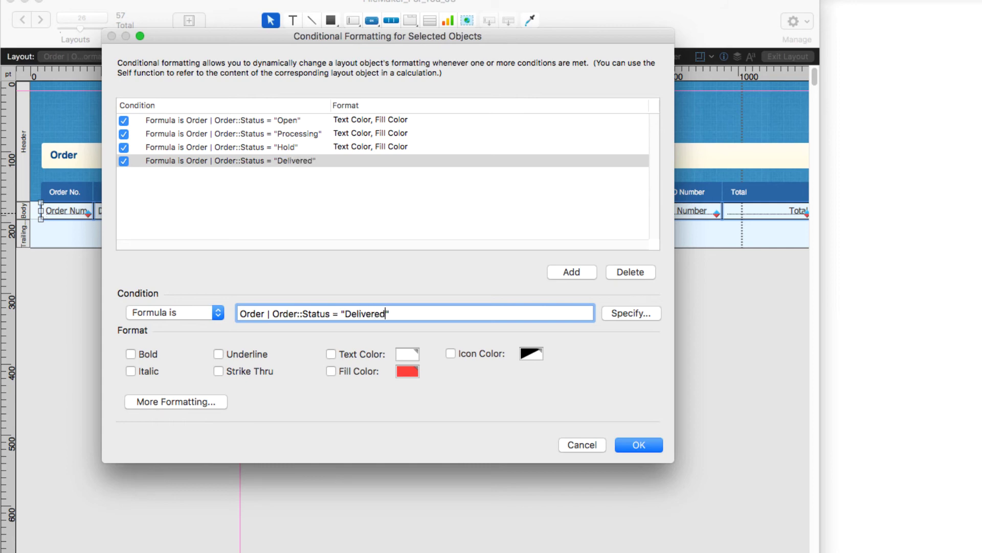
Step: Give the Delivered rule a gray fill colour and white text colour
left_click(340, 370)
left_click(404, 372)
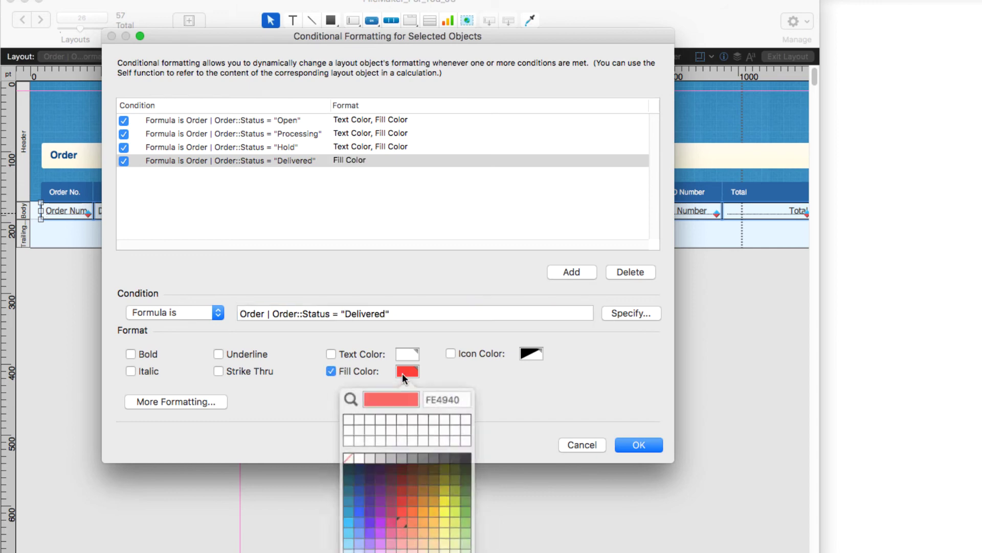
left_click(412, 453)
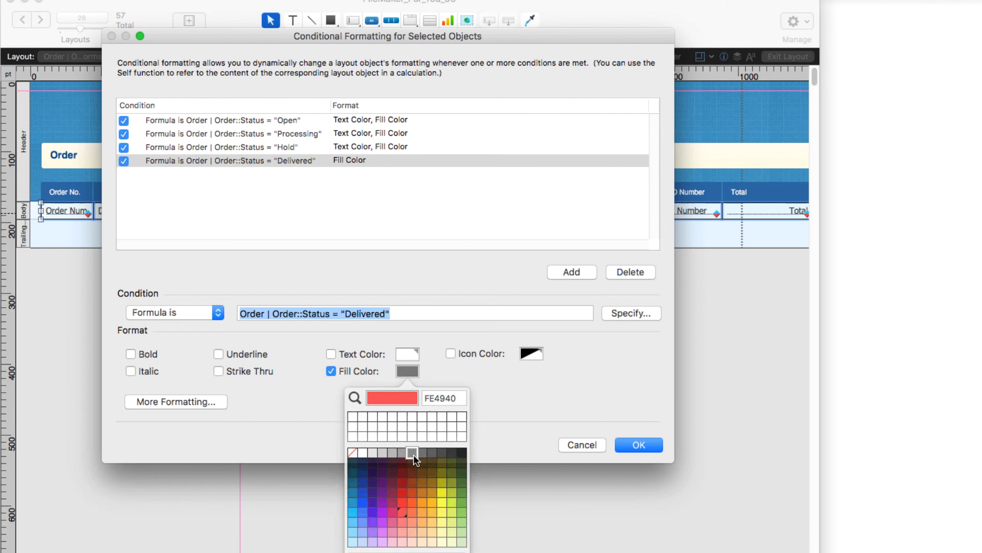
left_click(366, 355)
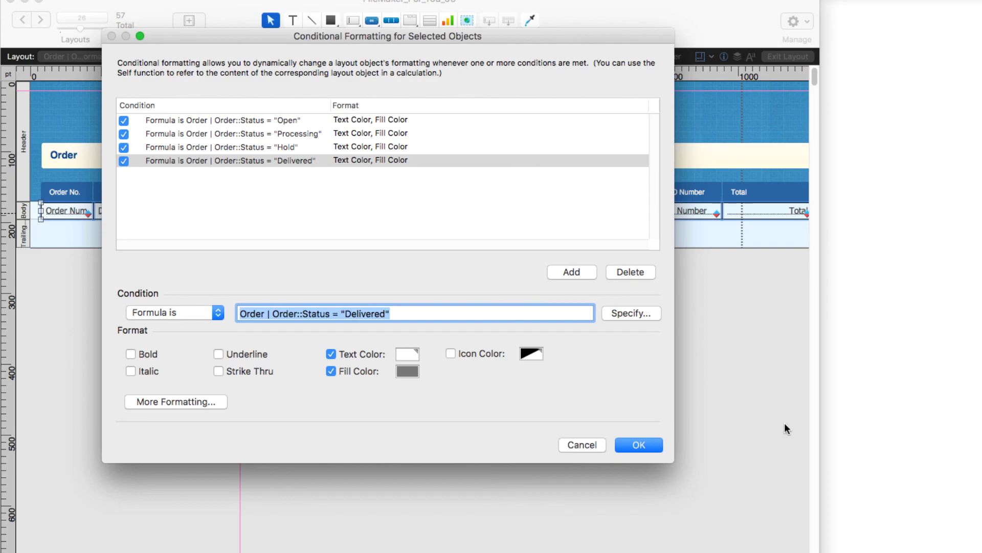
Step: Apply the four formatting rules and return to Browse mode to view the coloured order list
left_click(649, 444)
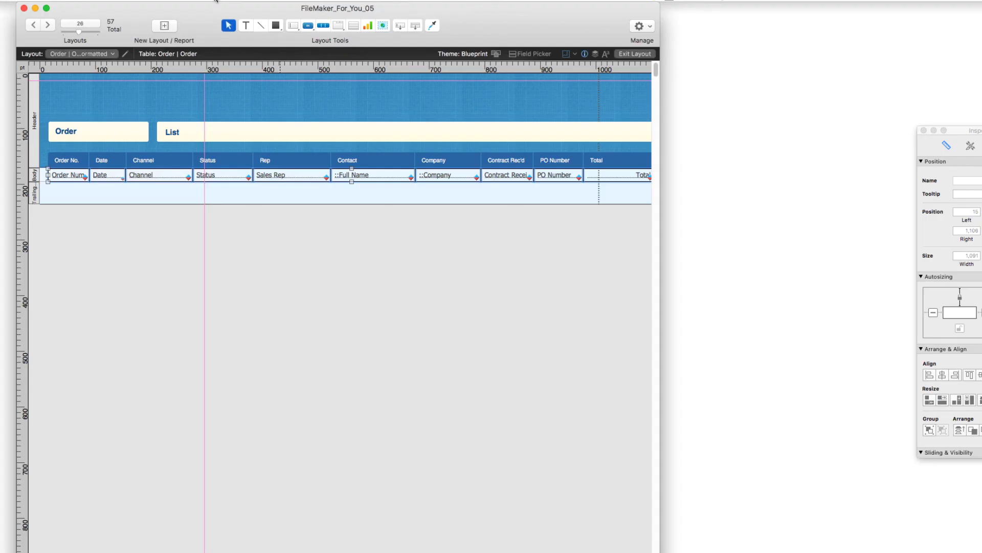
left_click(193, 1)
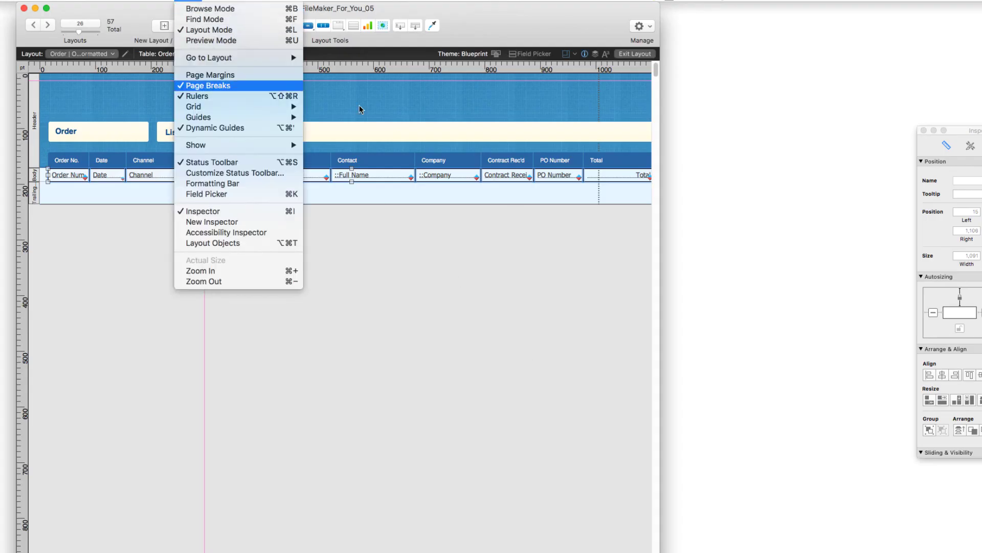
left_click(514, 105)
left_click(635, 54)
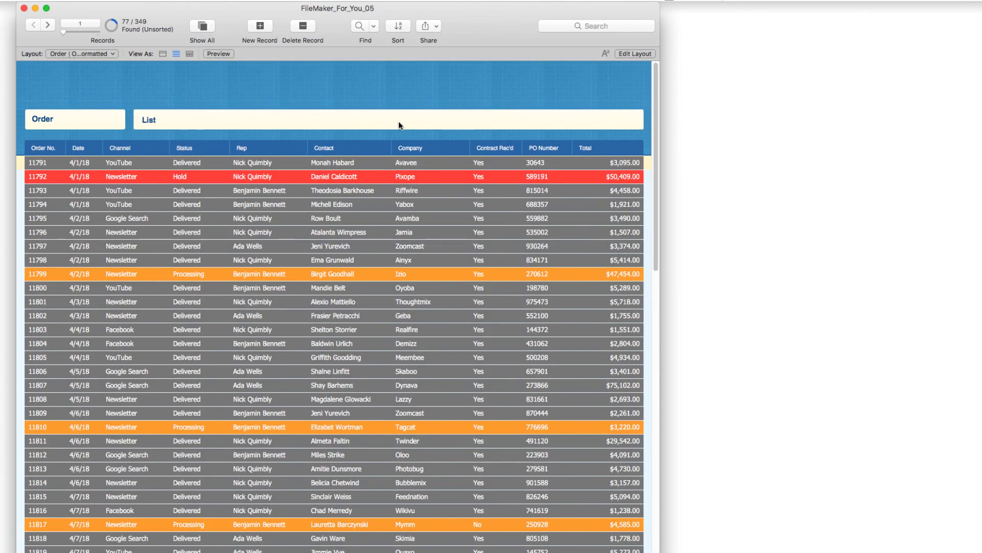